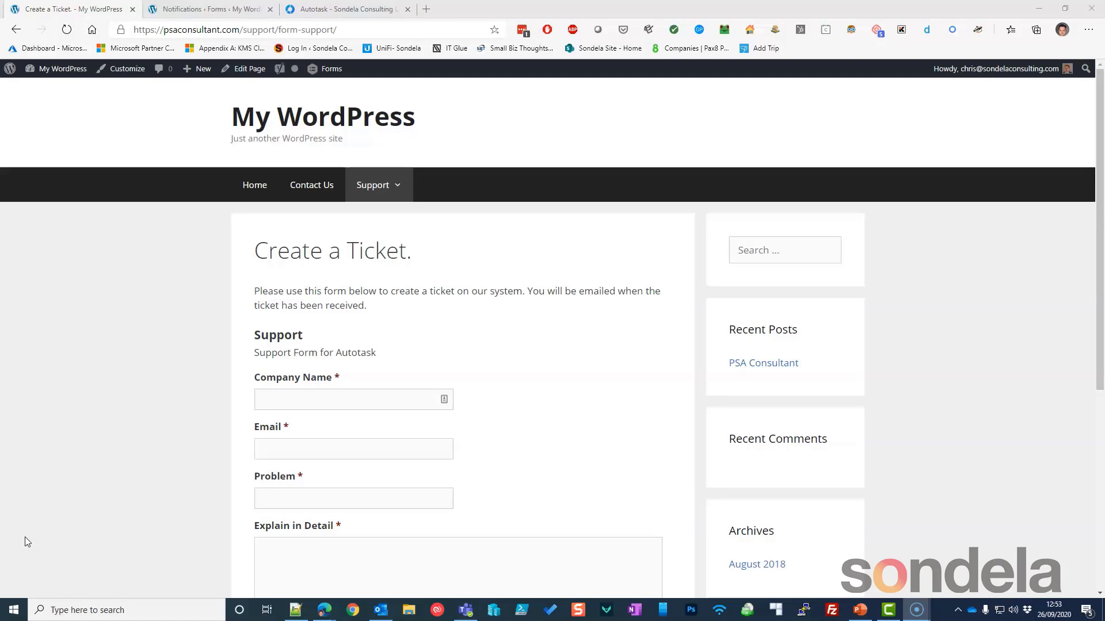
Fill the ticket form with company Carron properties, the contact's e-mail and problem 'Help me now WP', then submit it.
scroll(352, 465, down, 1)
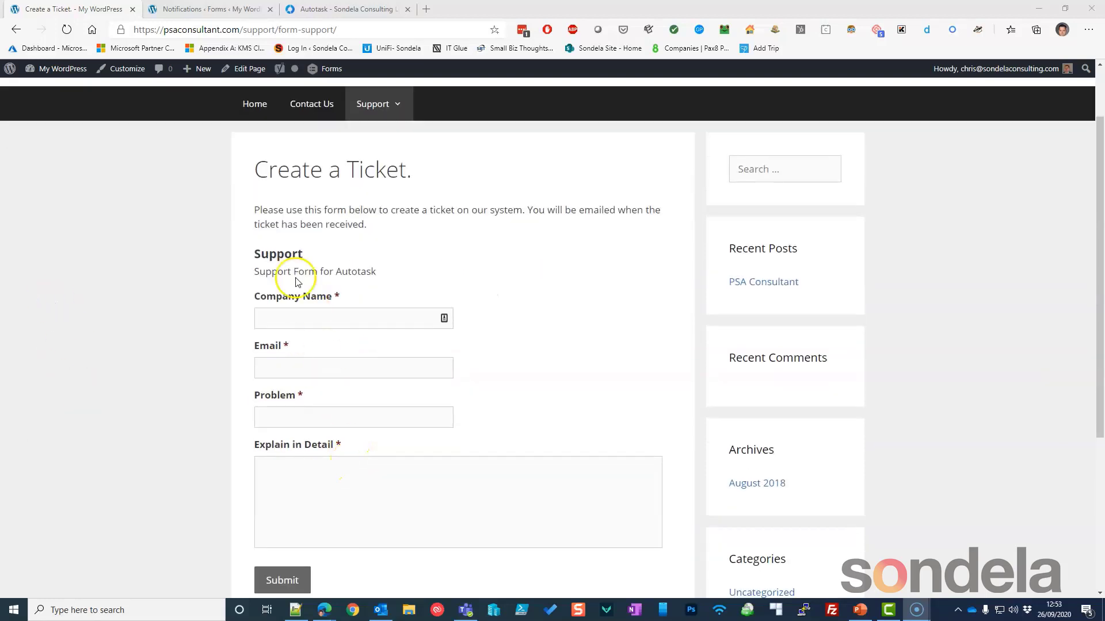
click(285, 318)
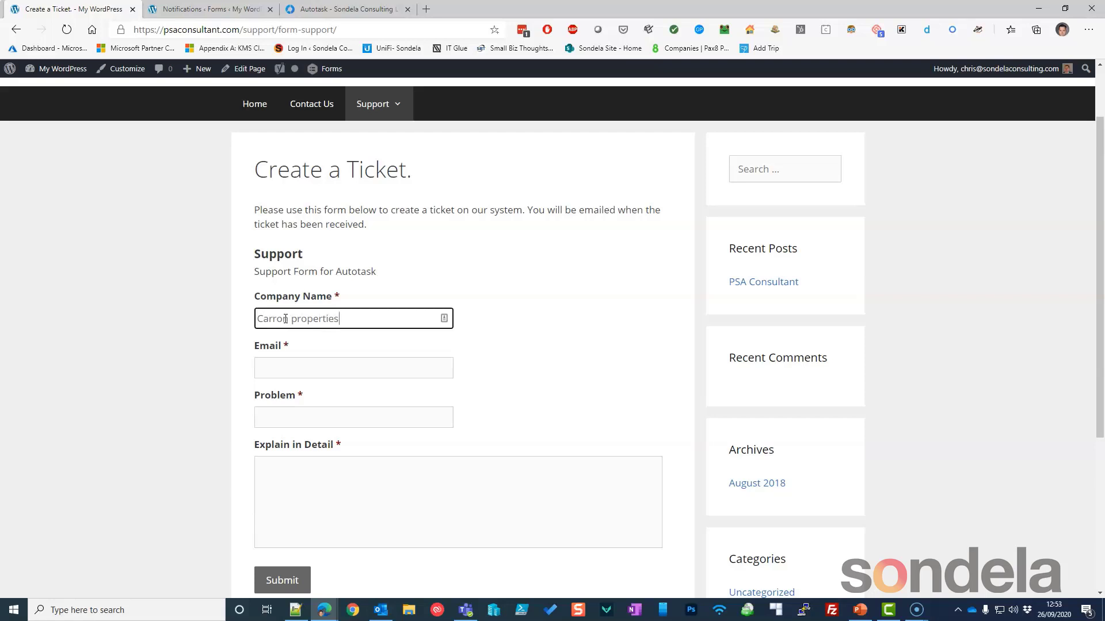
key(Tab)
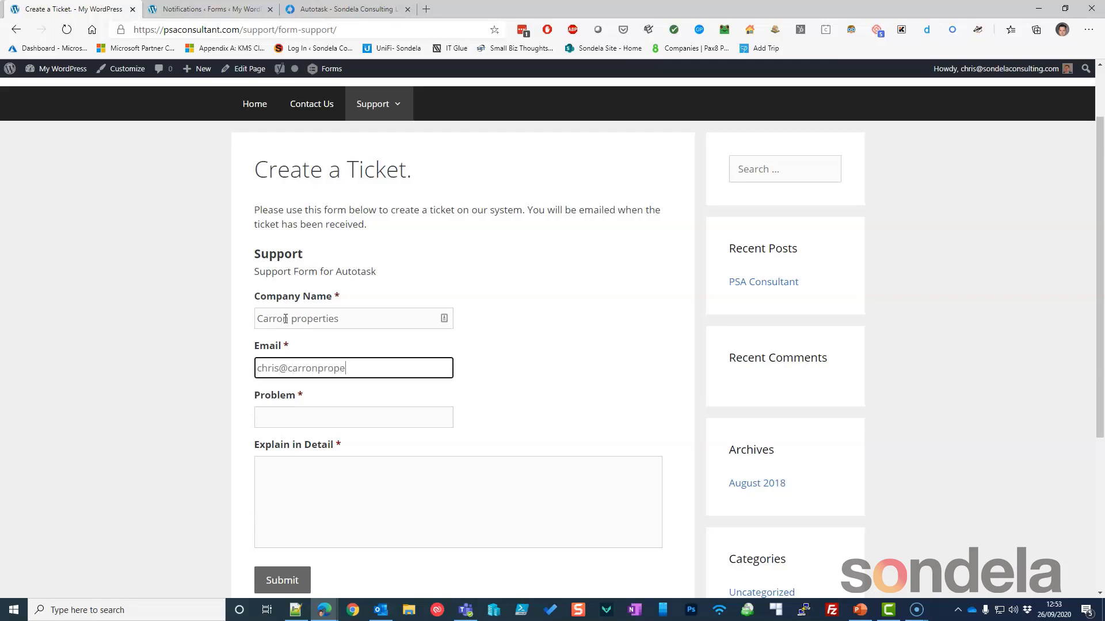
key(Tab)
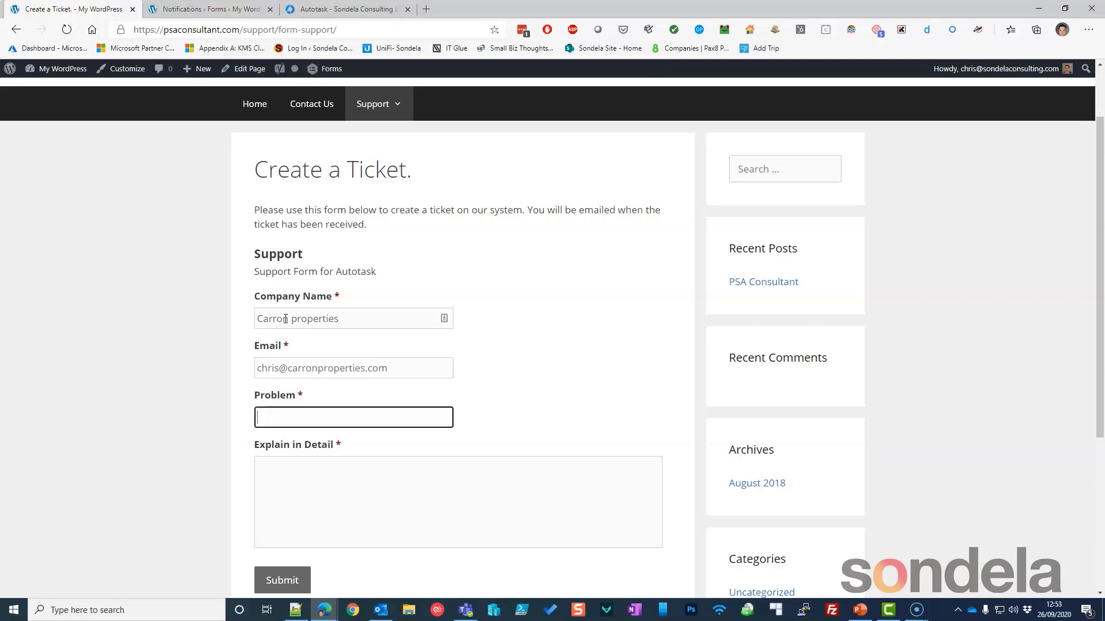
text(Help me now WP)
key(Tab)
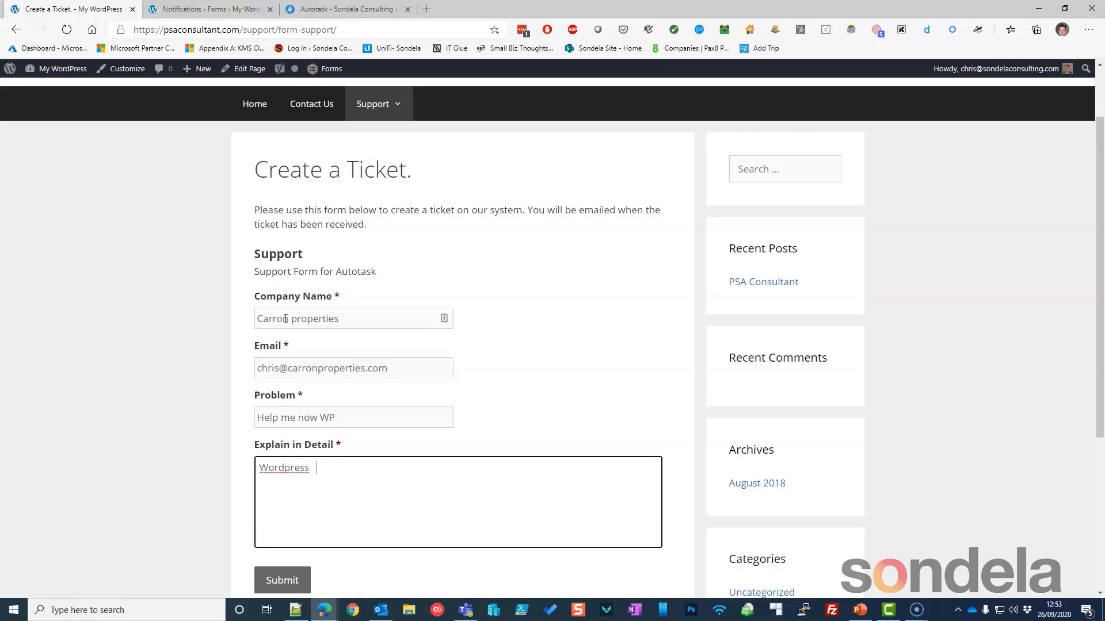
scroll(299, 437, down, 3)
click(284, 417)
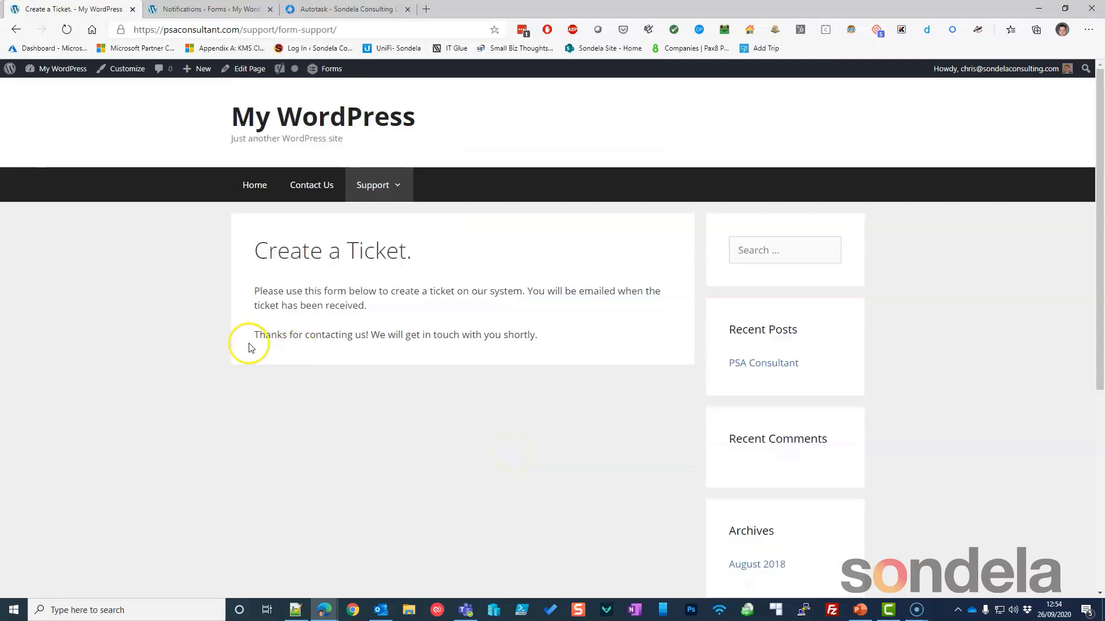
Leave the thank-you confirmation, go back to the notification settings tab and show the Forms list.
drag(259, 335, 527, 336)
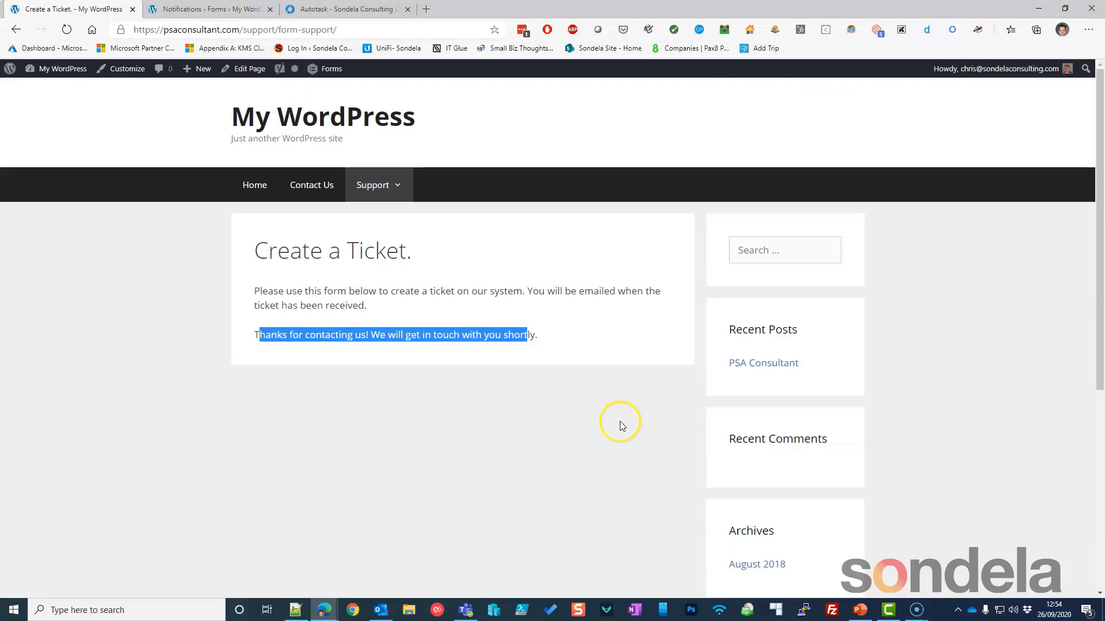
click(210, 9)
scroll(329, 436, up, 2)
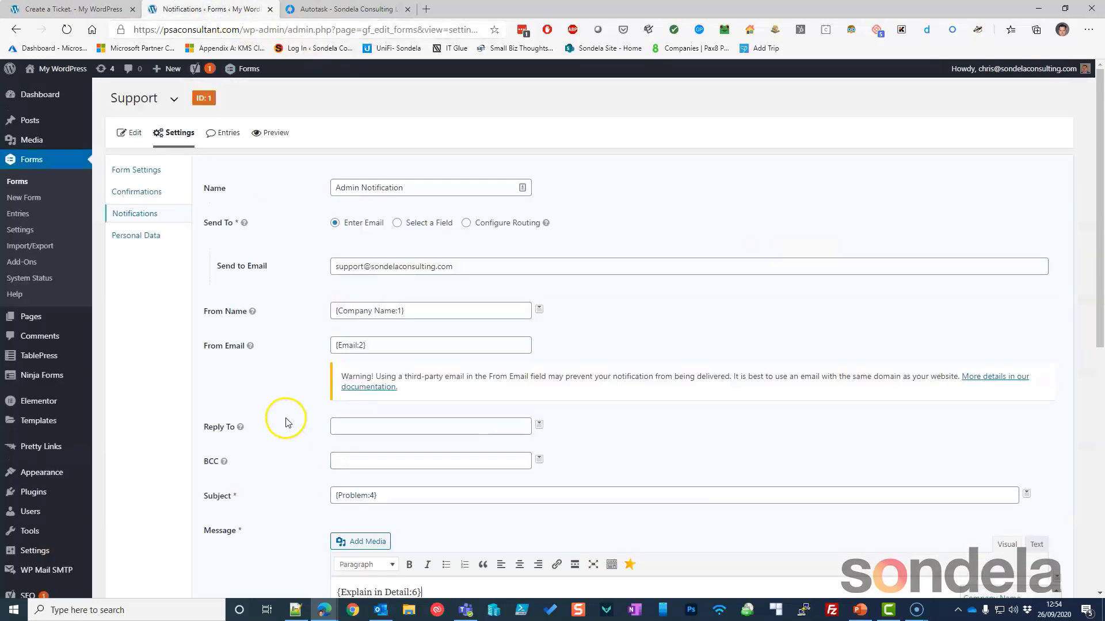
click(33, 163)
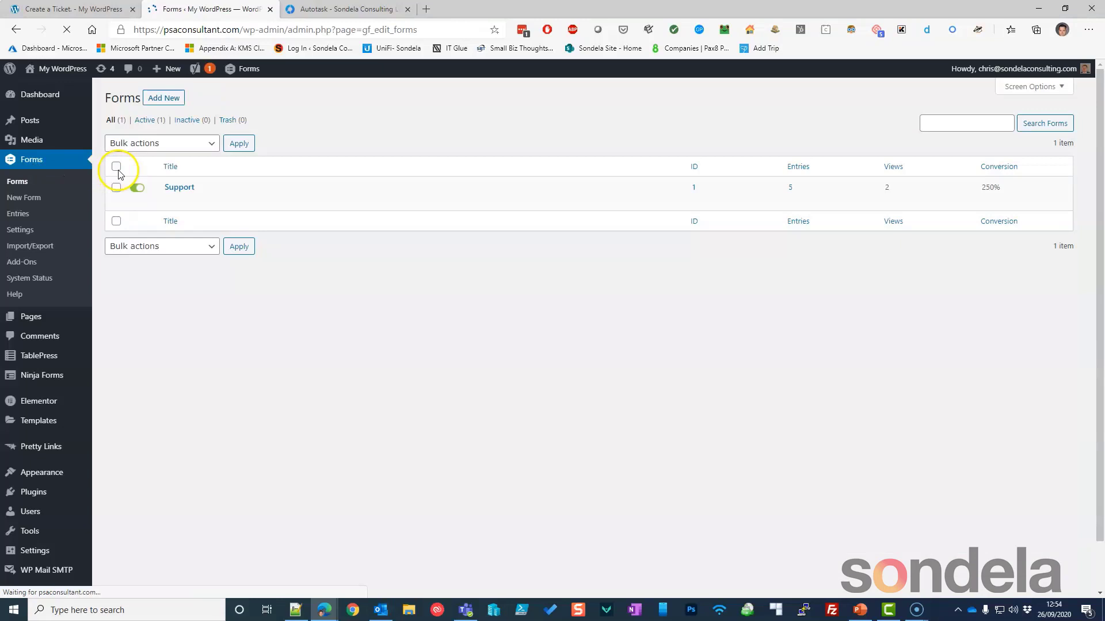
mouse_move(174, 189)
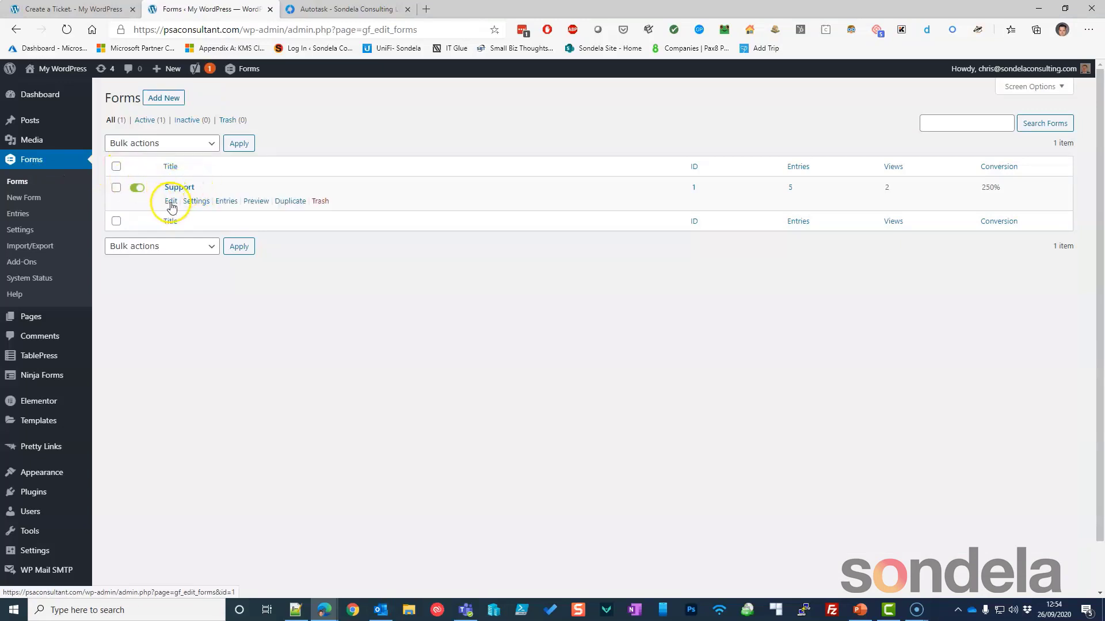
Edit the Support form and expand its Email field's settings.
click(168, 204)
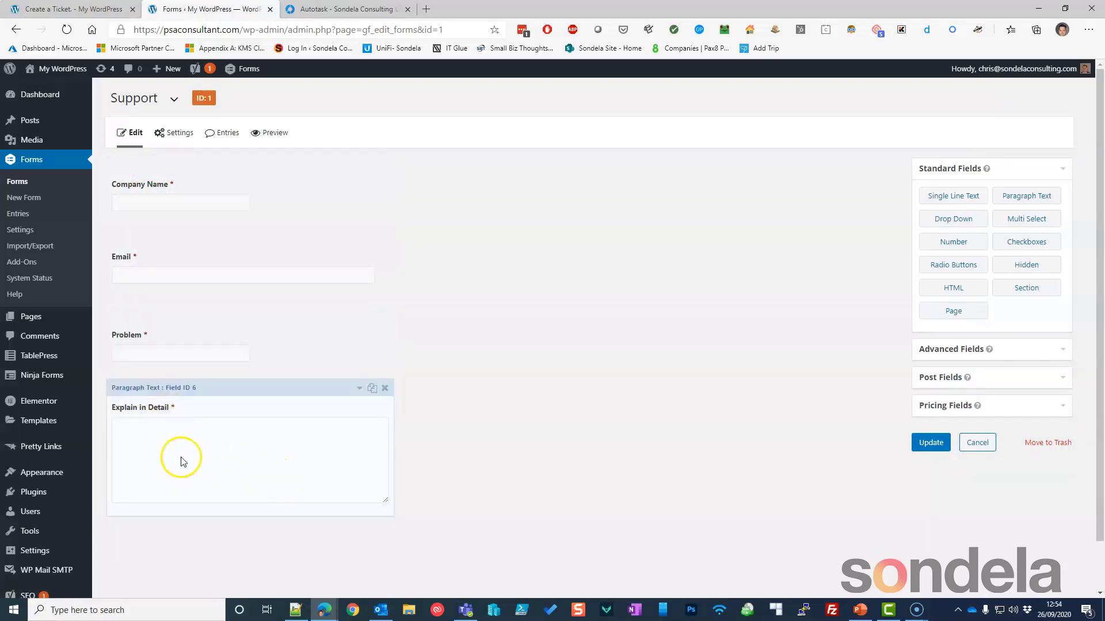
click(176, 275)
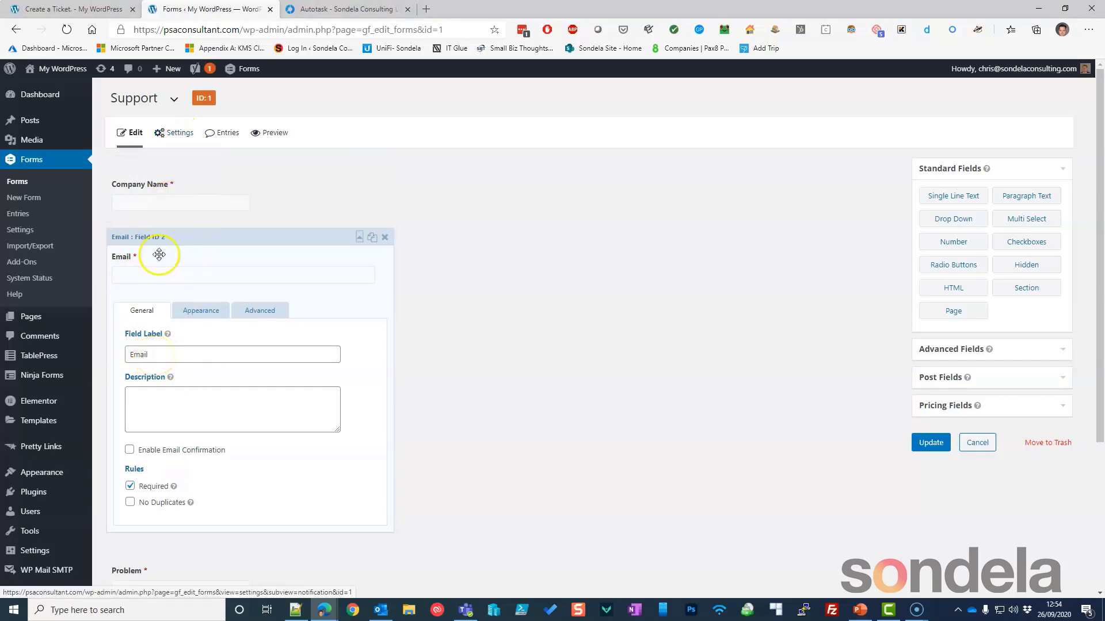
Go to Form Settings > Notifications and edit the Support form's Admin Notification.
mouse_move(178, 129)
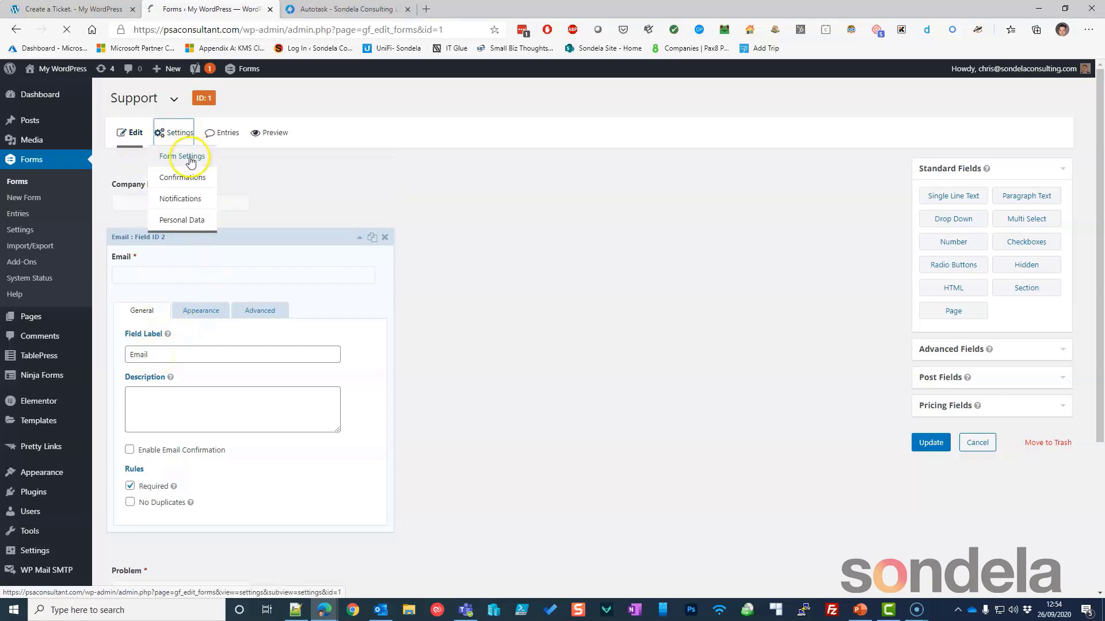
click(189, 156)
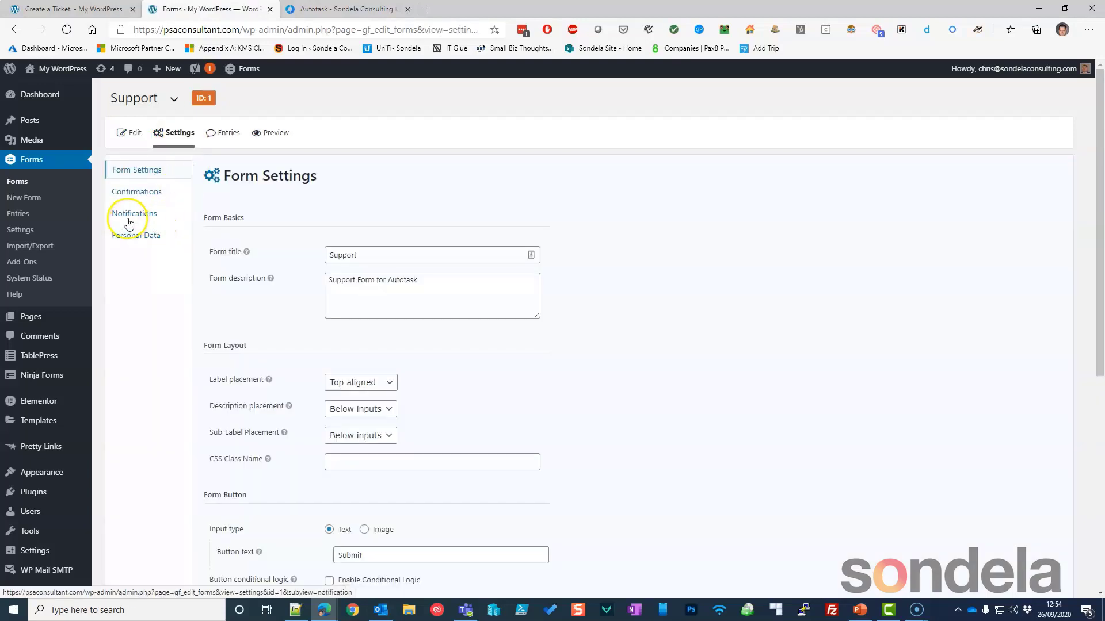
click(150, 215)
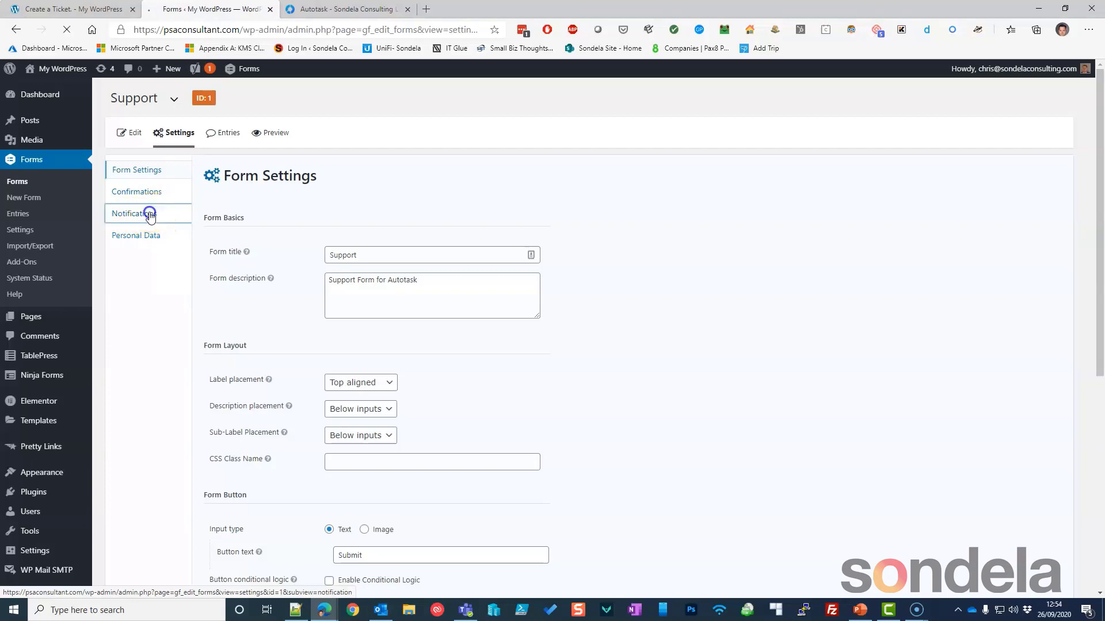
mouse_move(268, 226)
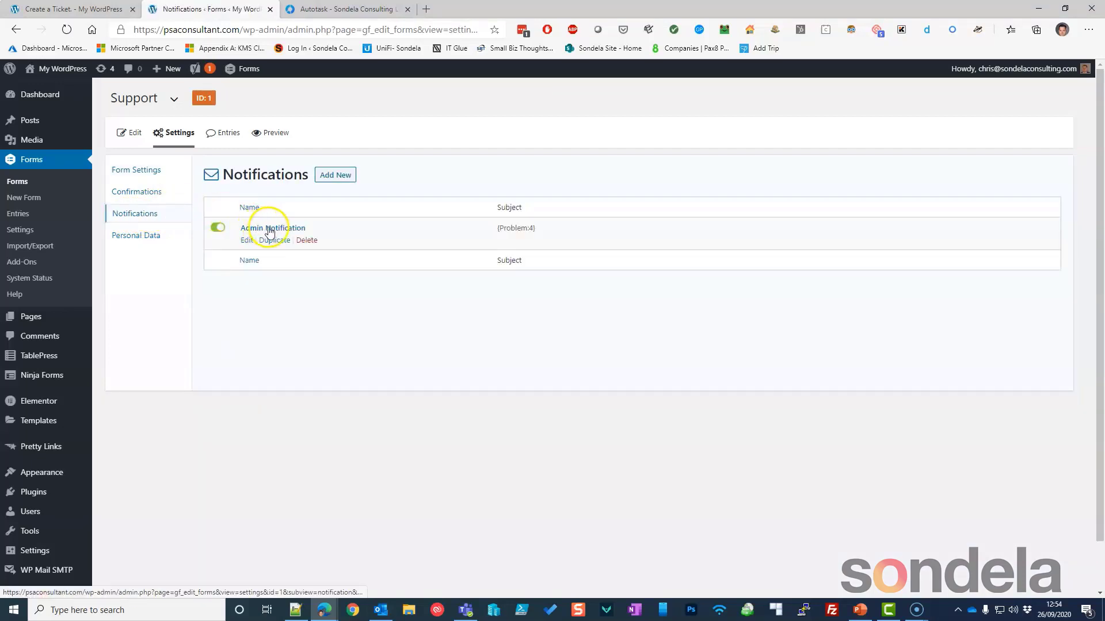
click(252, 242)
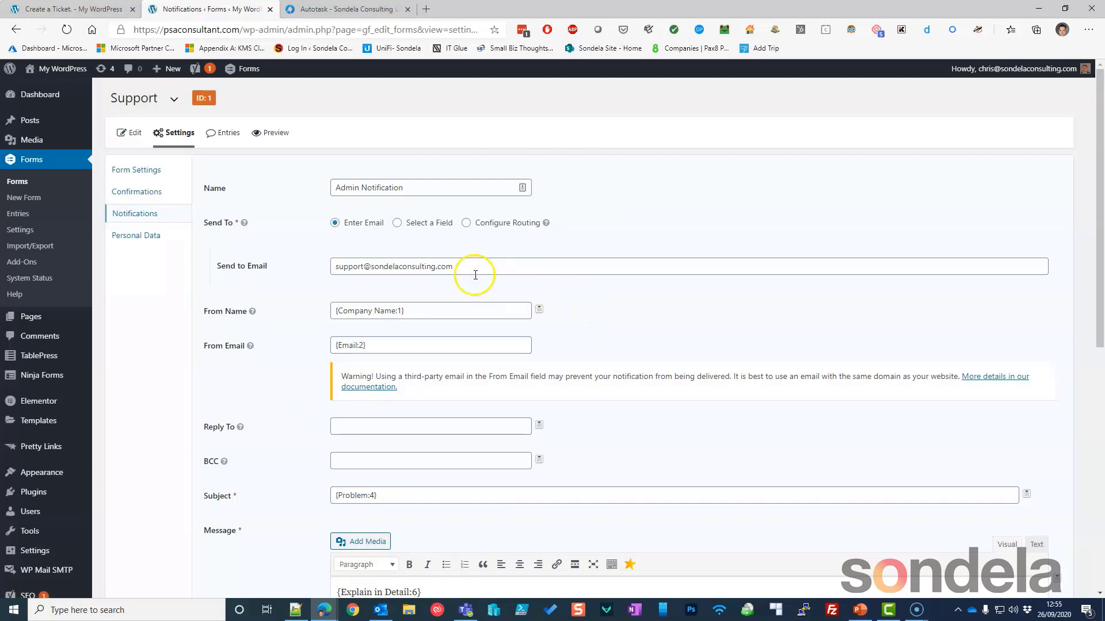
Check the Send To, From Name and From Email values, then list merge-tag fields for the Subject.
drag(455, 267, 337, 265)
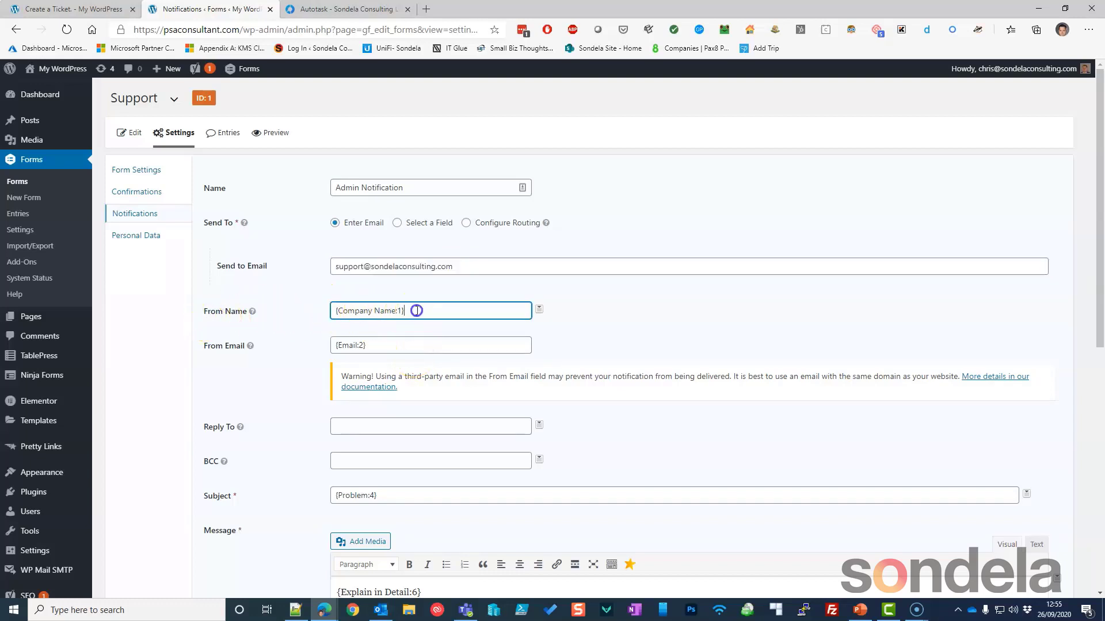
drag(419, 311, 316, 305)
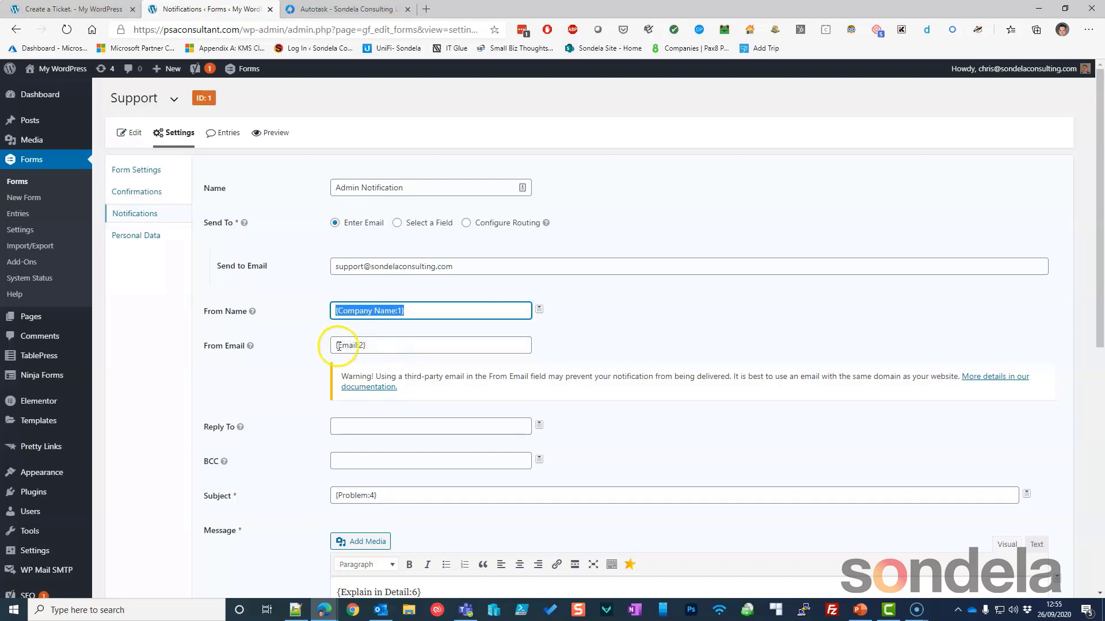
click(371, 345)
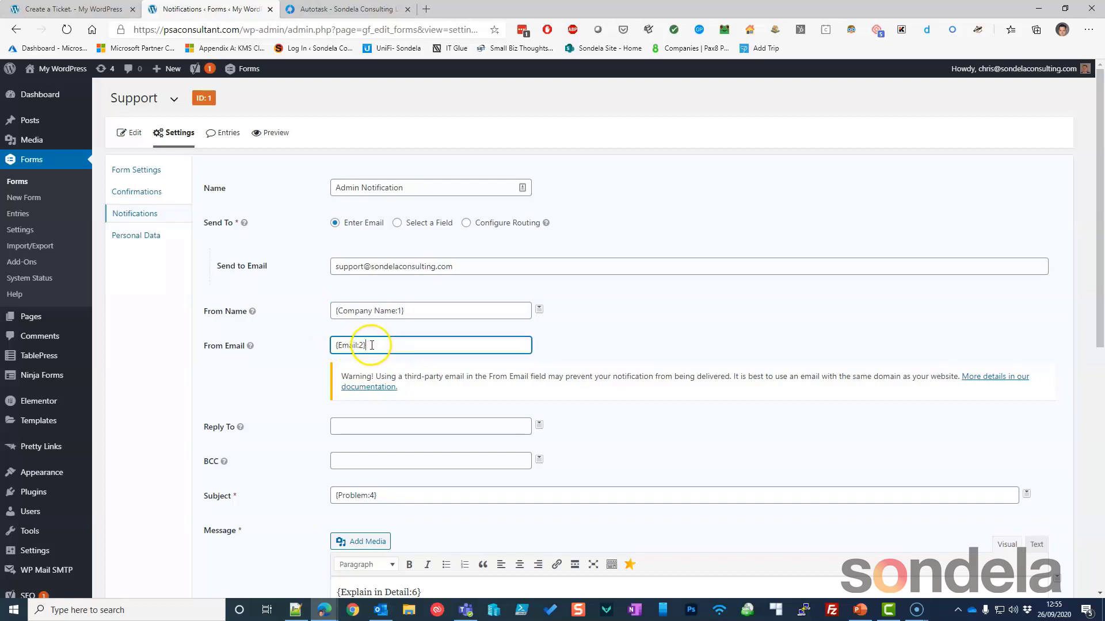
key(ctrl+a)
scroll(377, 373, down, 3)
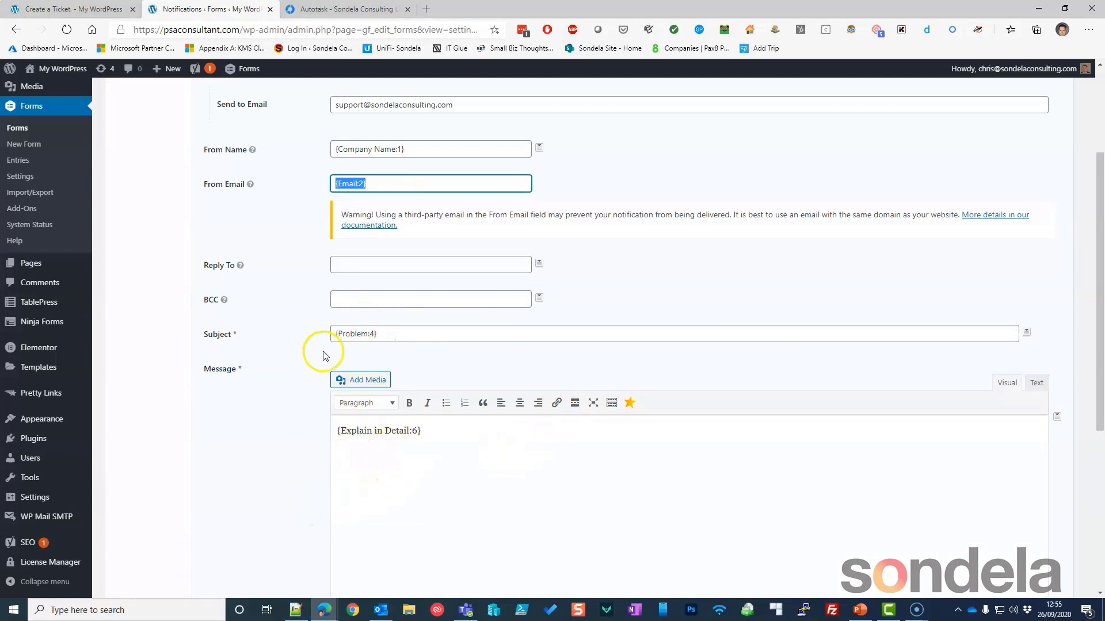
click(1026, 334)
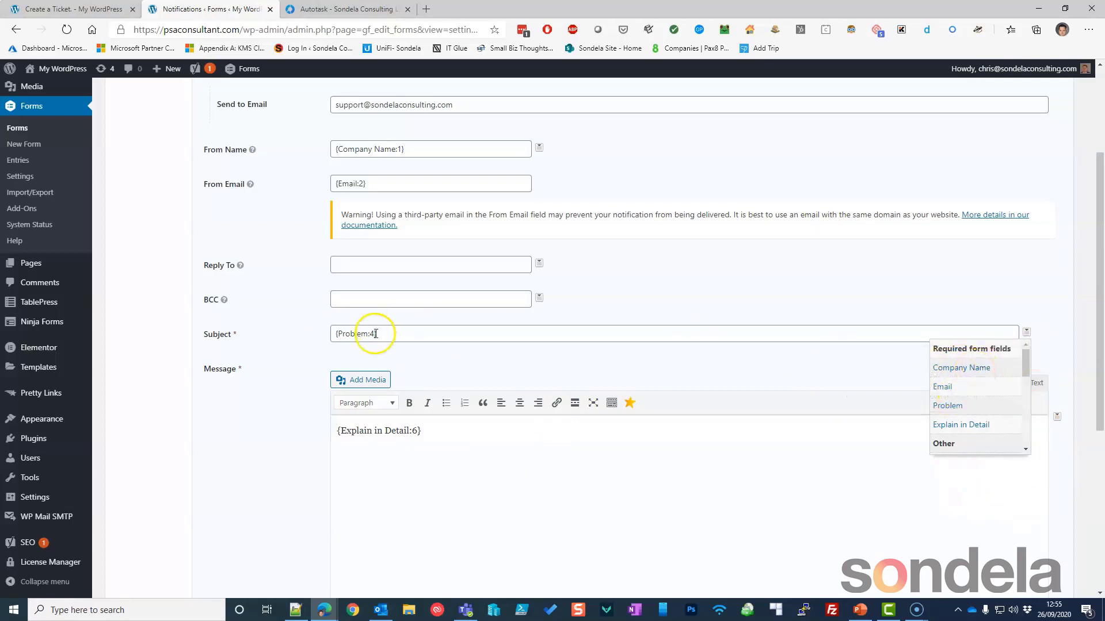
Insert {Problem:4} into the Subject and delete the duplicate so only one tag remains.
click(957, 407)
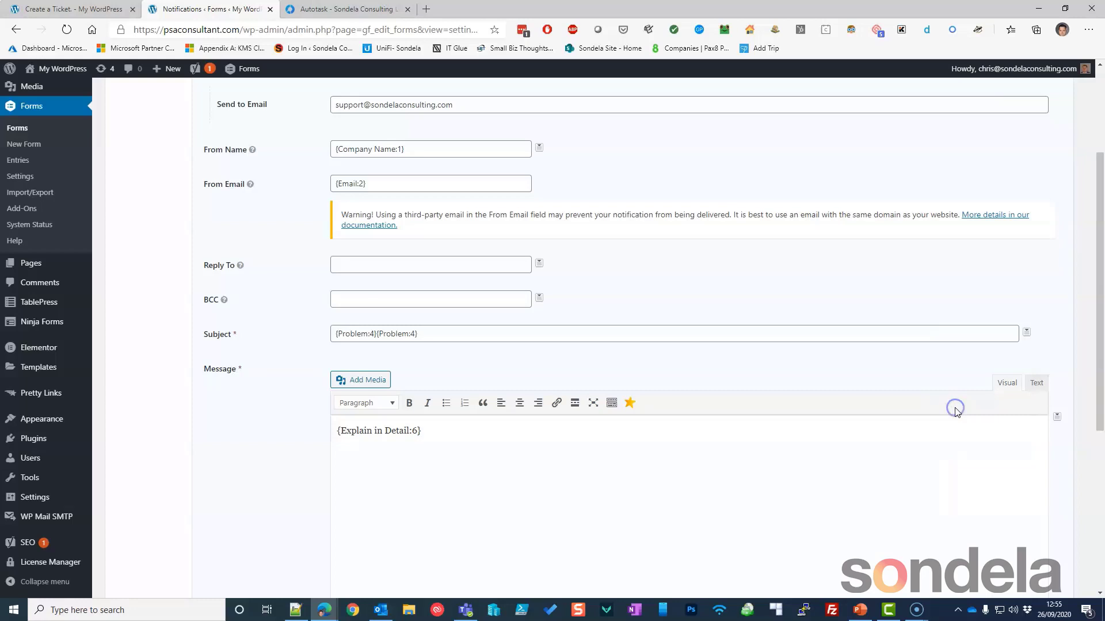
click(465, 336)
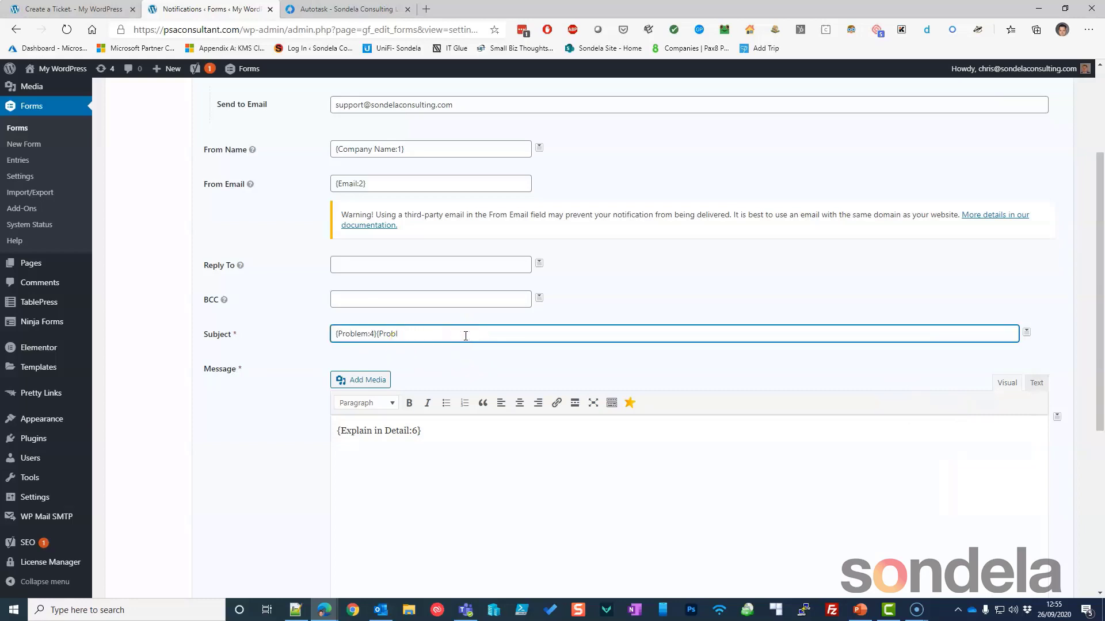
text({)
key(BackSpace)
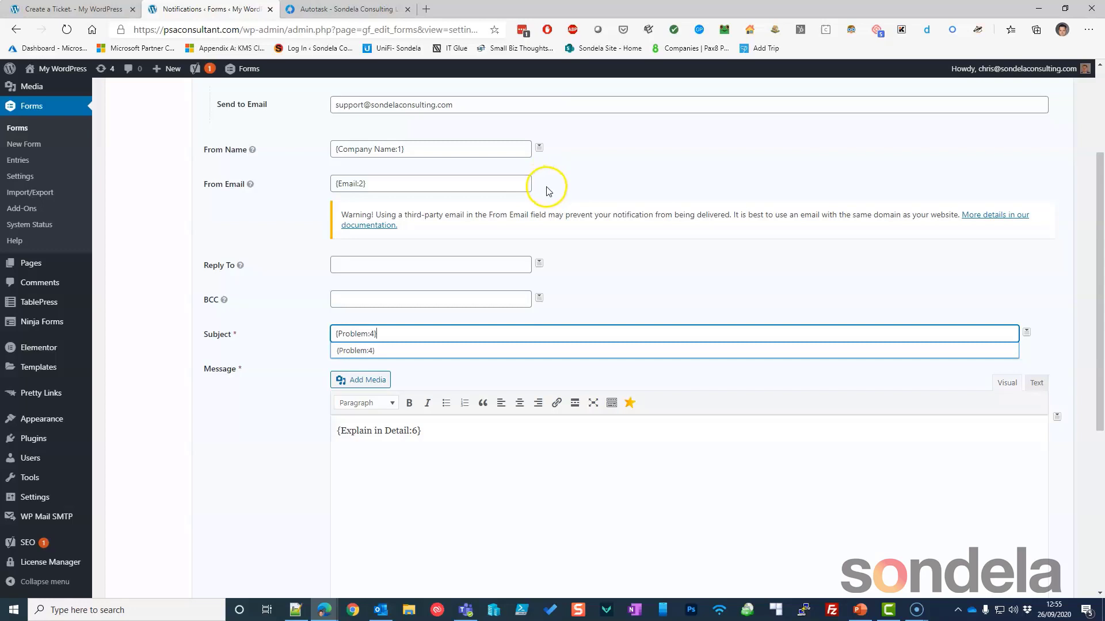
Try the Email field as From Name, then set From Name back to {Company Name:1}.
drag(451, 183, 321, 183)
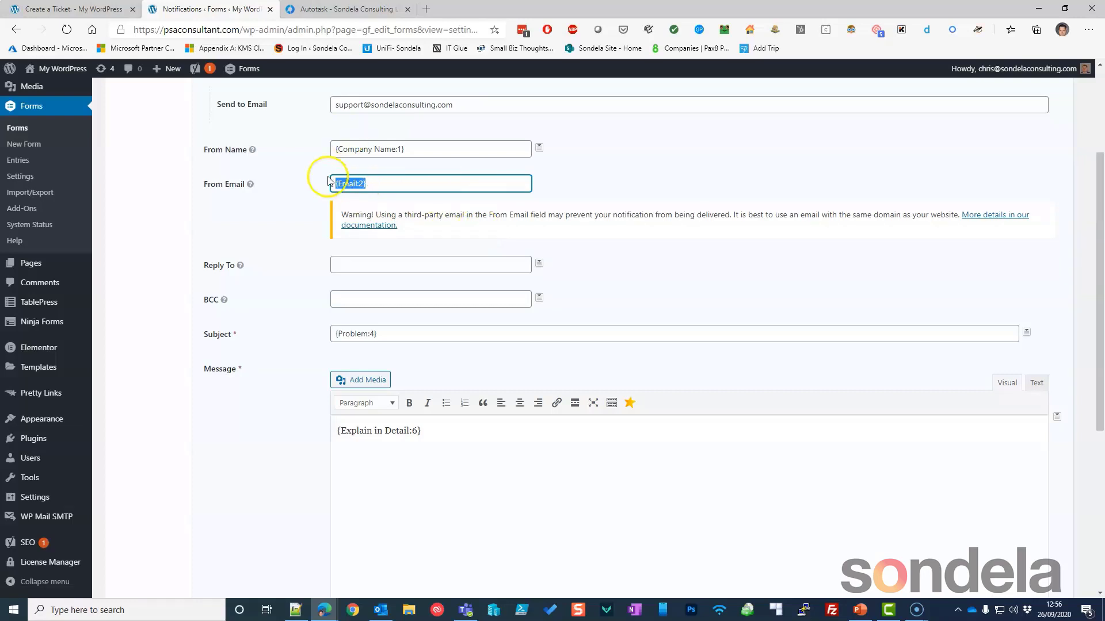
click(369, 185)
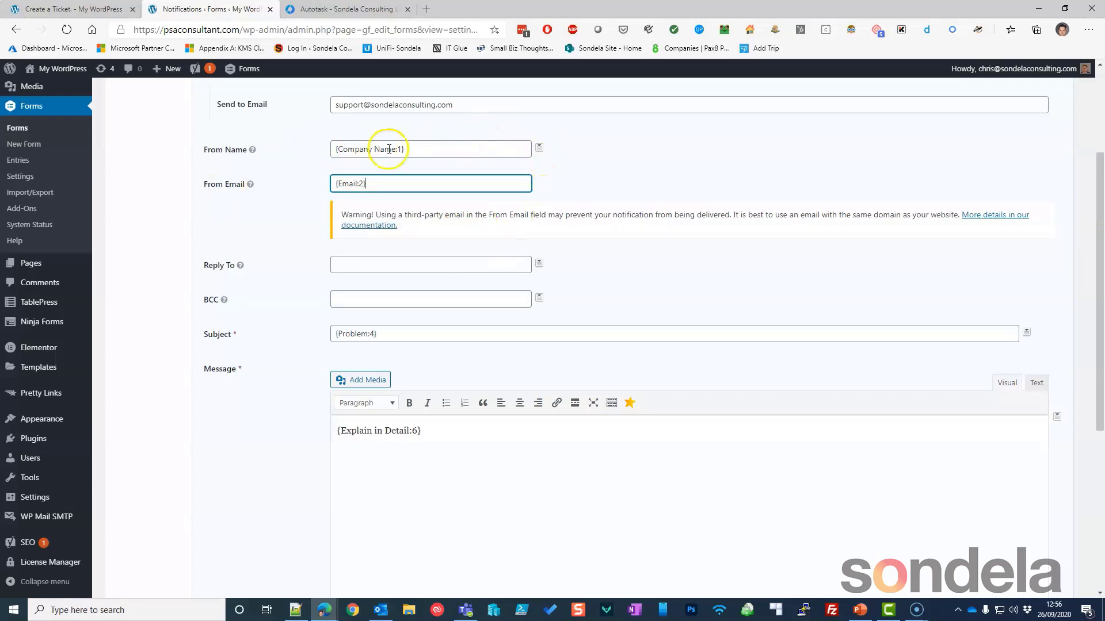
click(538, 149)
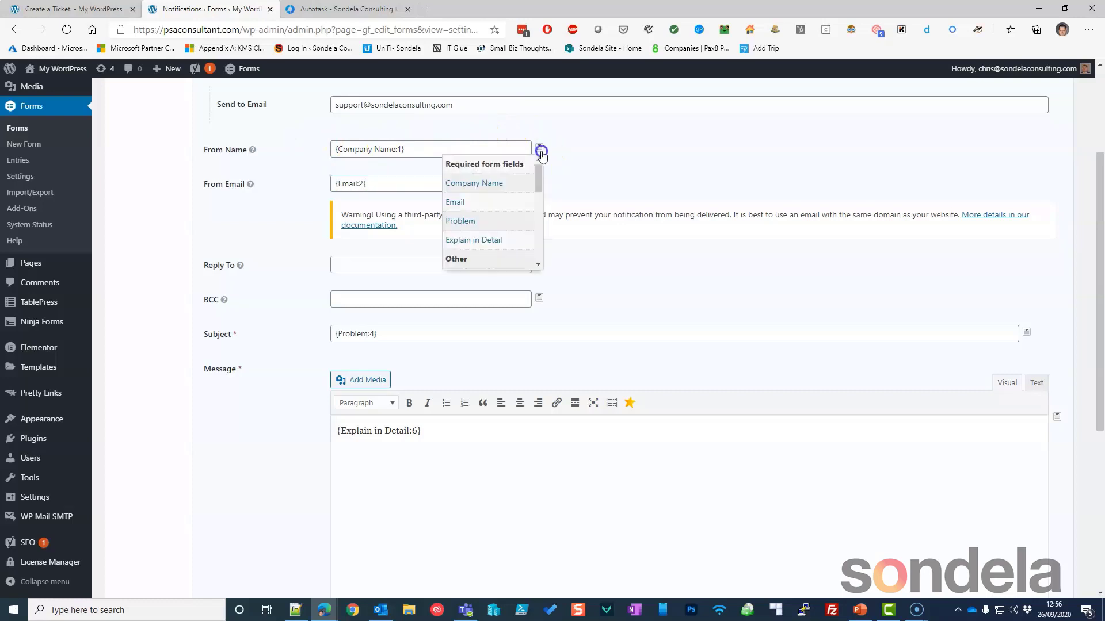
click(469, 204)
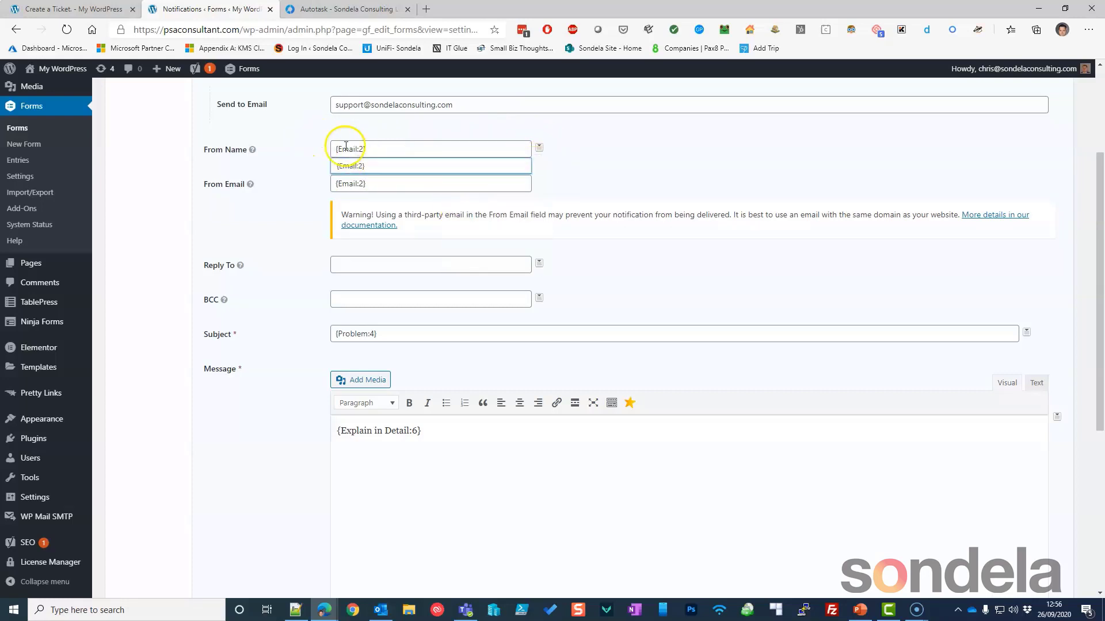
drag(343, 149, 311, 180)
click(539, 149)
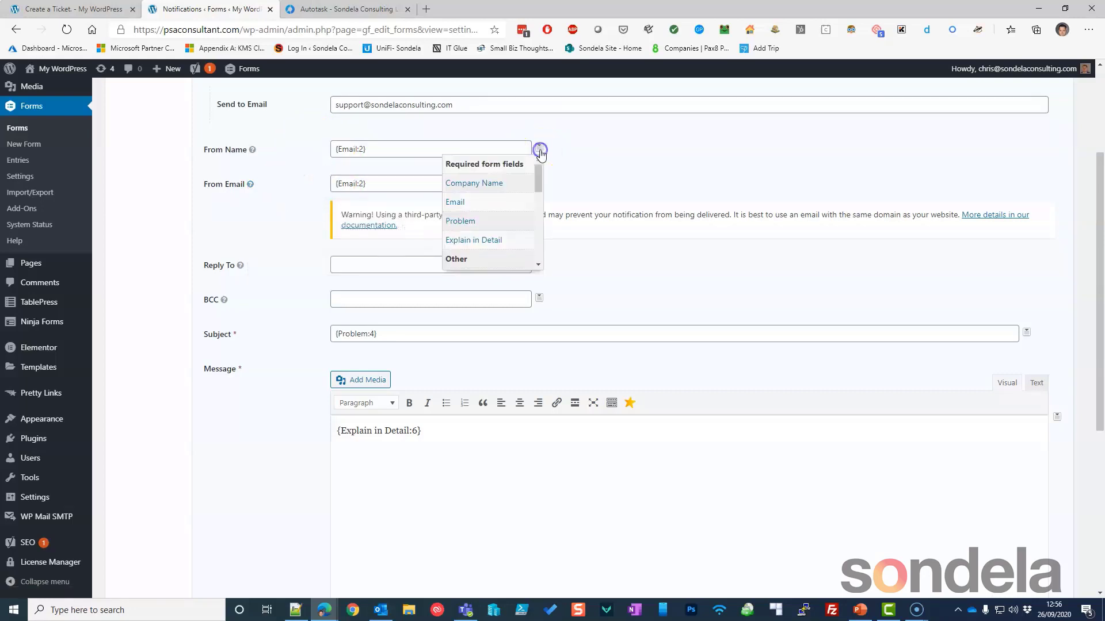
click(493, 187)
Save the Admin Notification with Update Notification.
scroll(627, 280, down, 4)
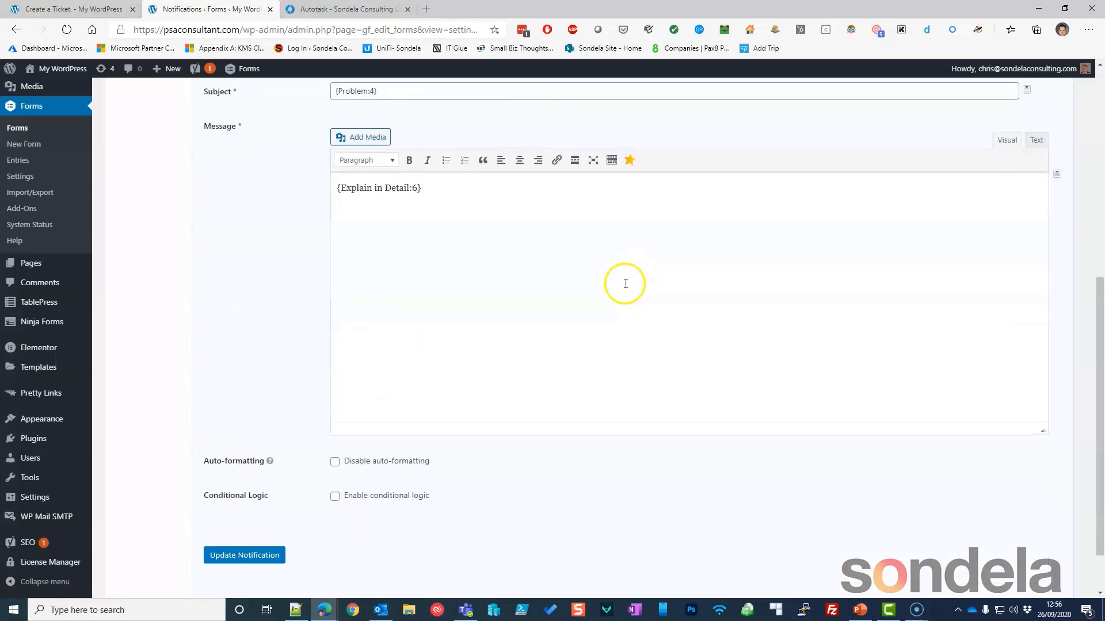
click(252, 556)
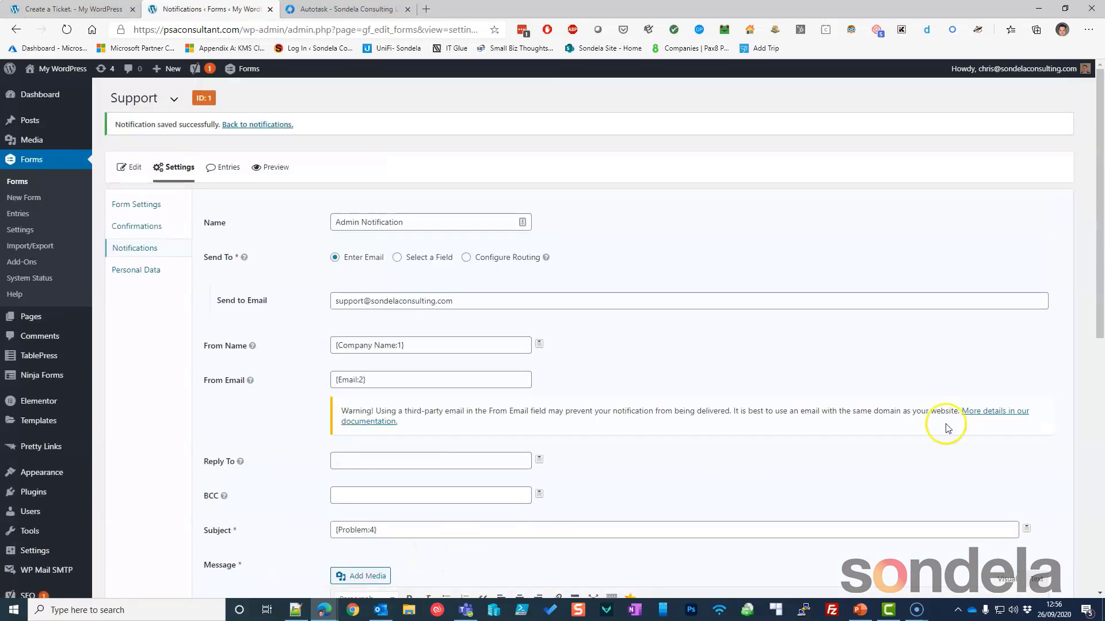
key(alt+Tab)
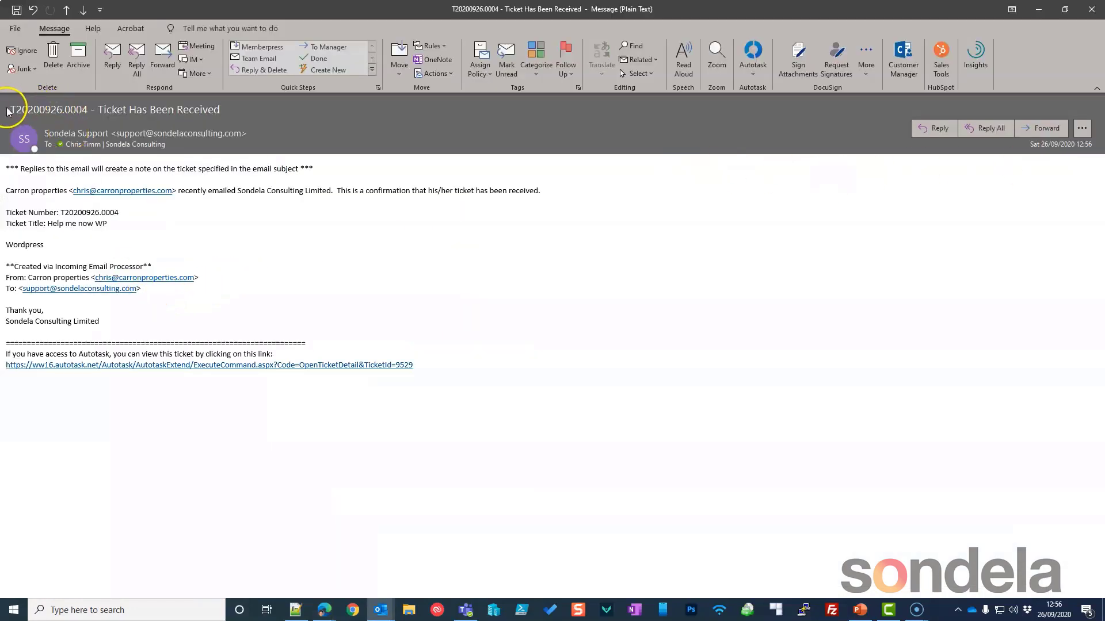
Copy the ticket number from the 'Help me now WP' confirmation email and minimise the message.
drag(12, 108, 87, 109)
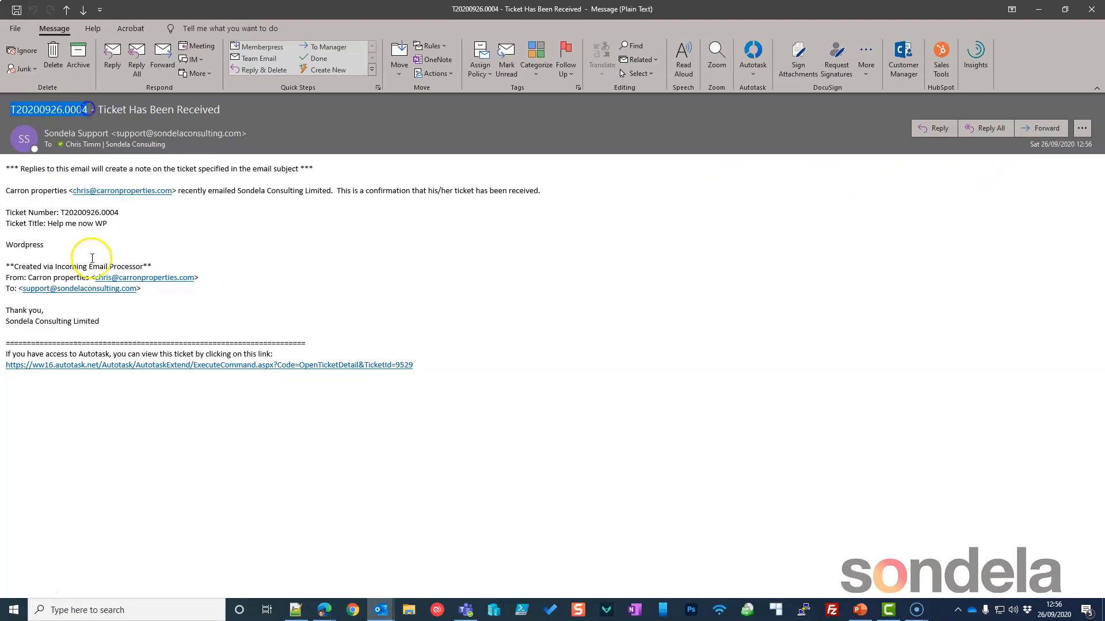
drag(61, 249, 108, 223)
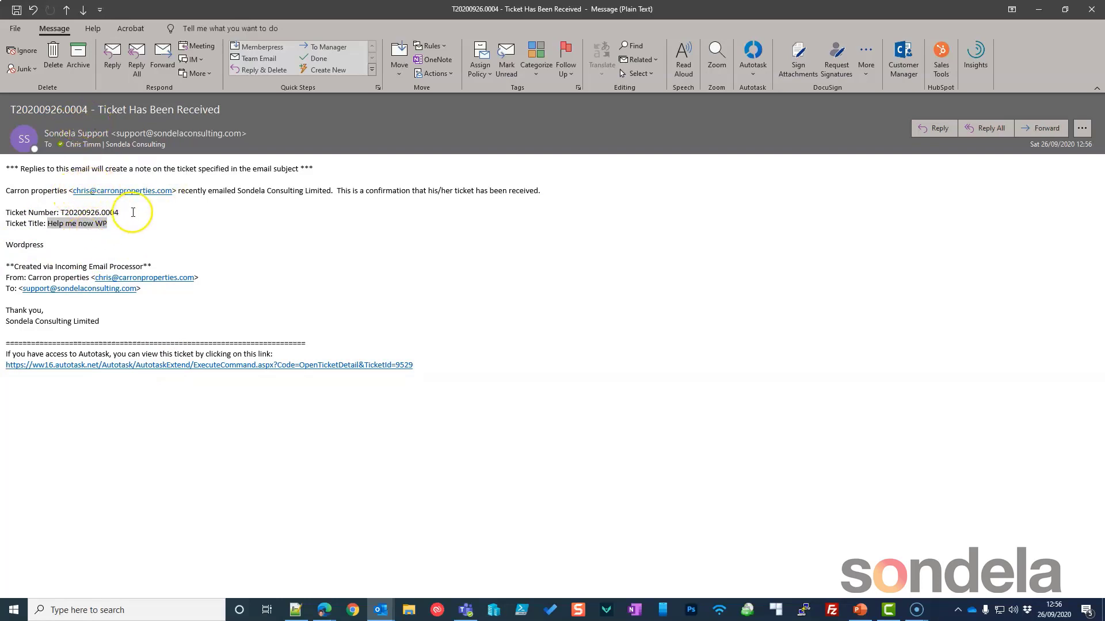
double_click(79, 212)
right_click(69, 212)
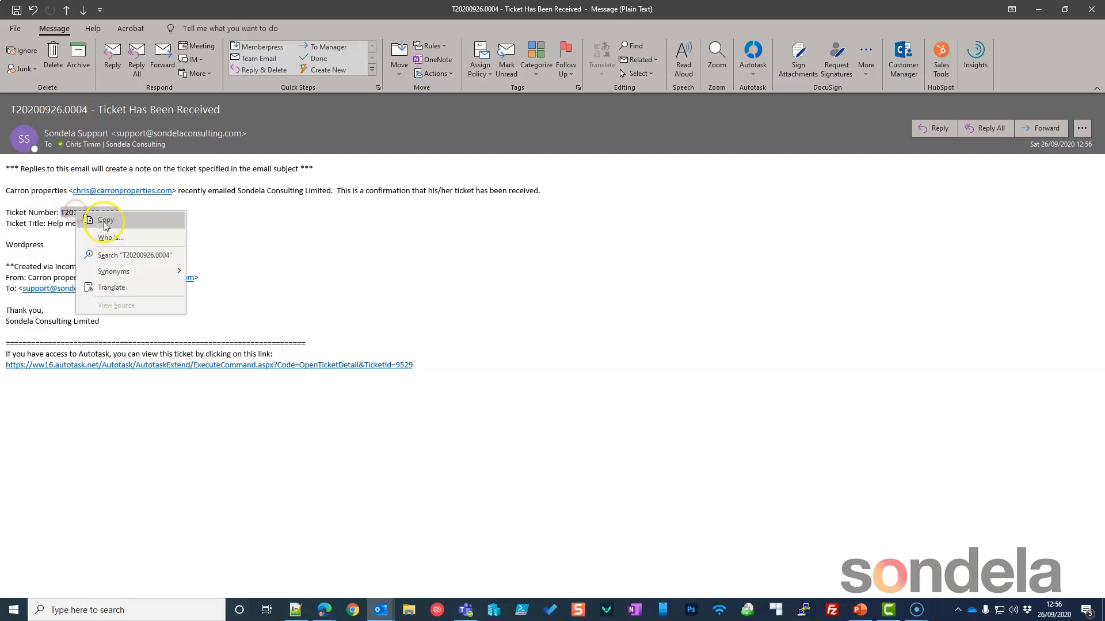
click(103, 212)
click(1039, 9)
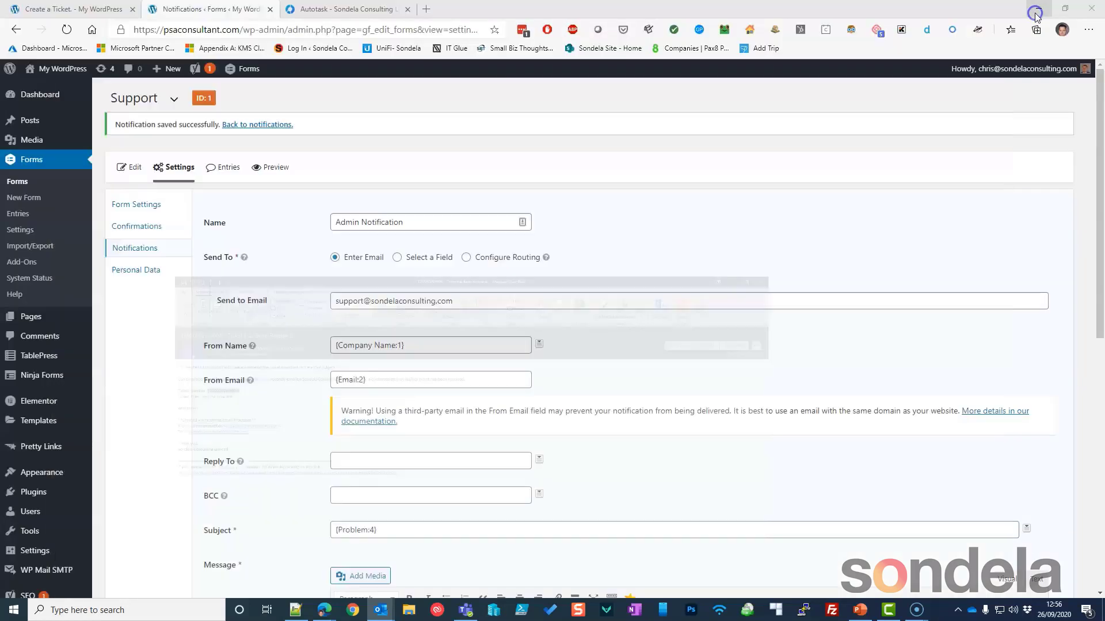
Search Autotask for the pasted ticket number and open the 'Help me now WP' ticket.
click(345, 9)
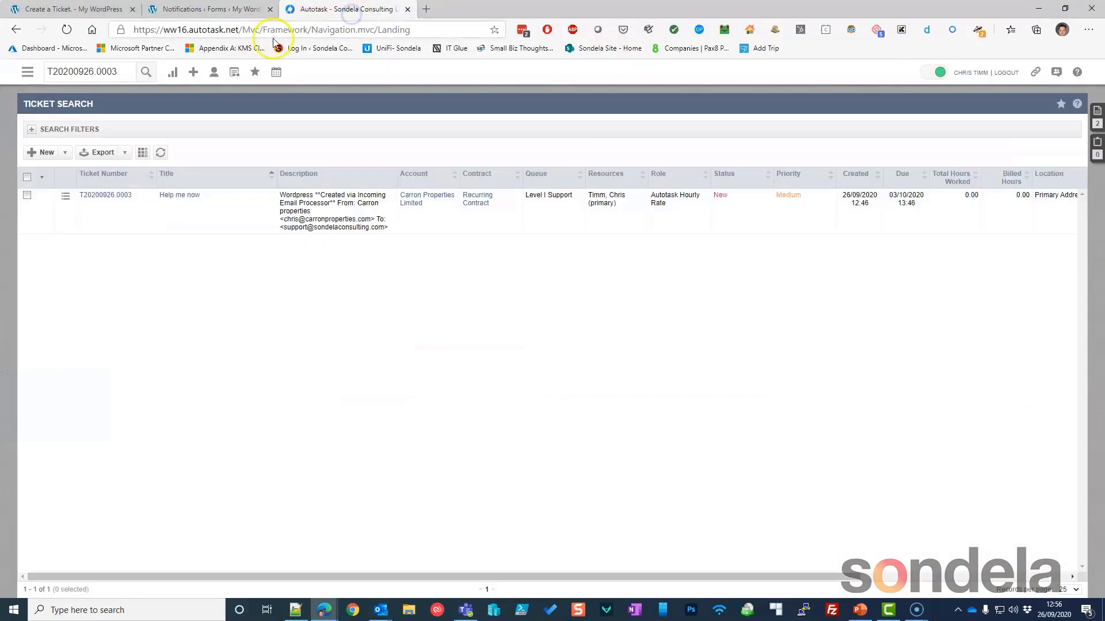
click(118, 71)
double_click(117, 71)
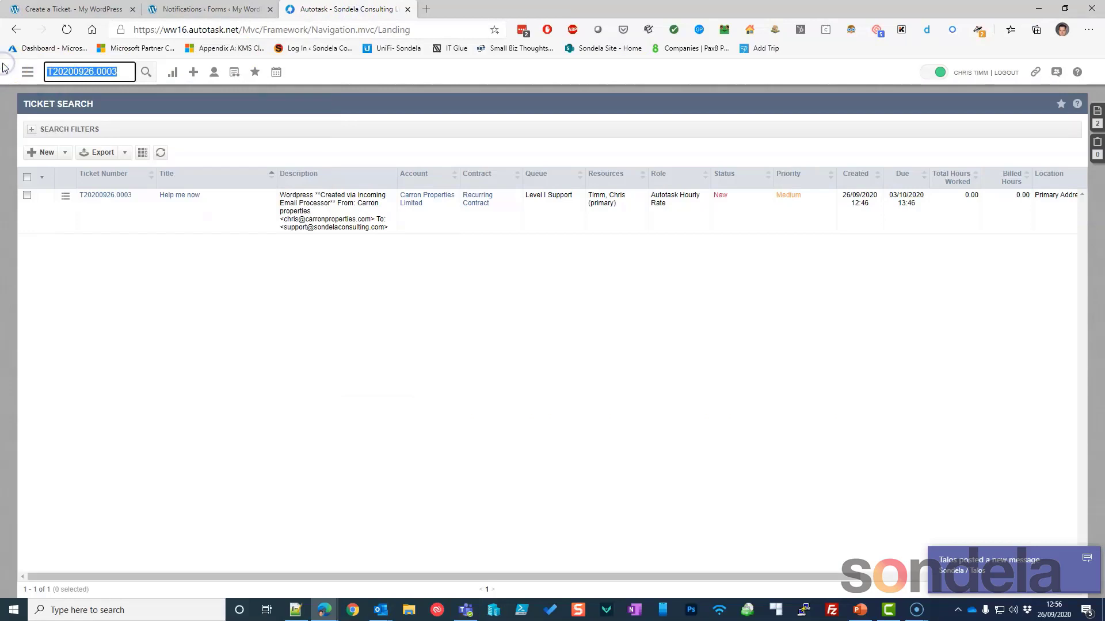
key(ctrl+v)
key(Return)
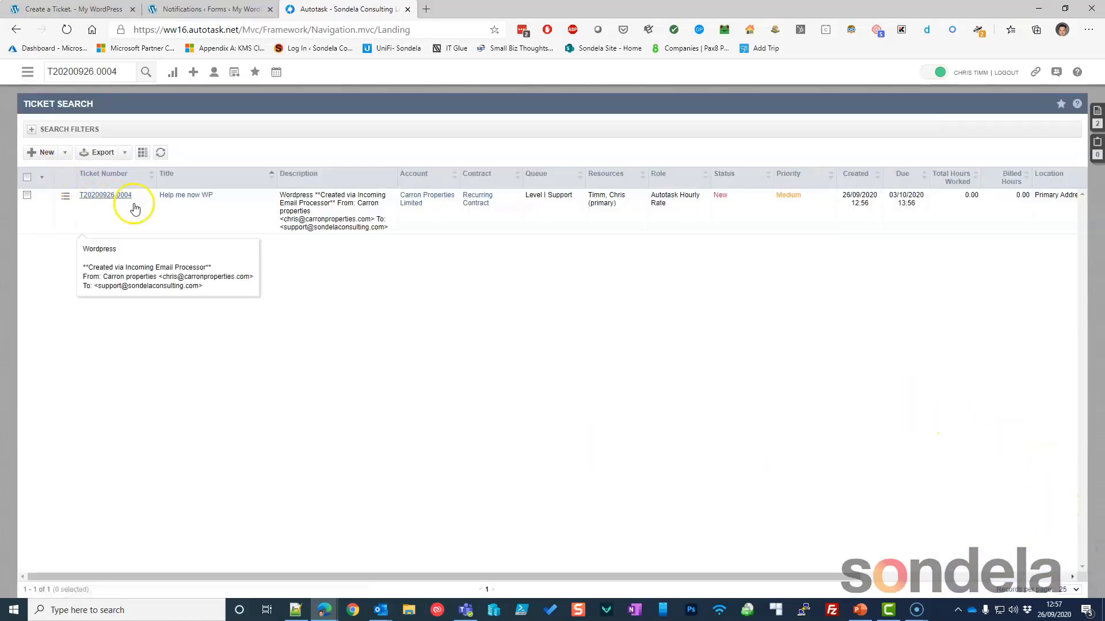
click(192, 196)
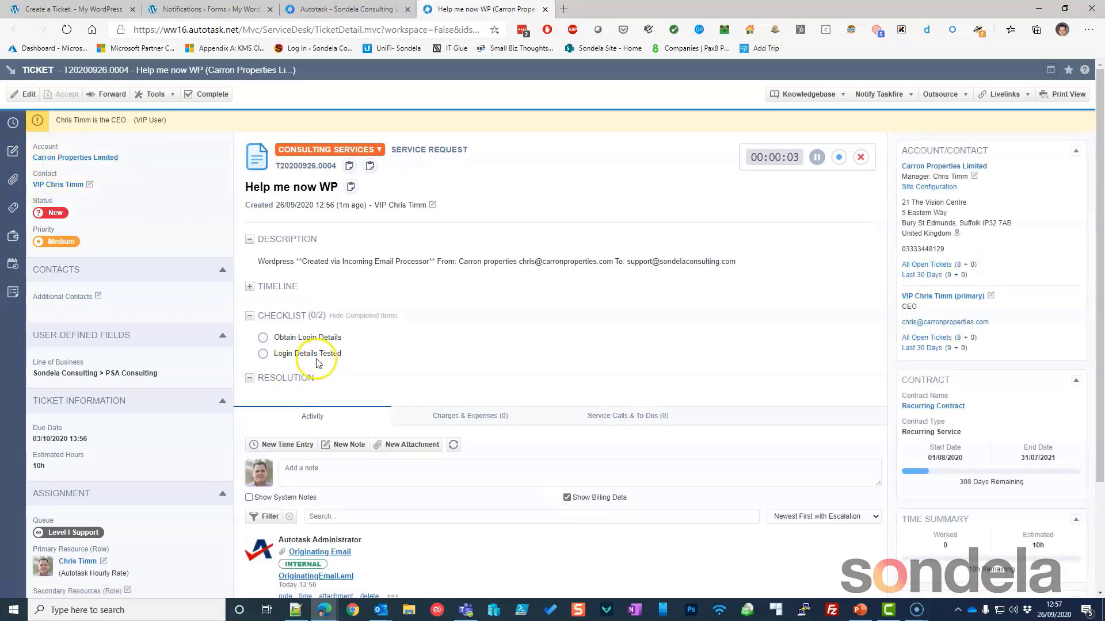
Confirm the ticket description begins with 'Wordpress', then return to the WordPress notification settings.
drag(258, 263, 297, 262)
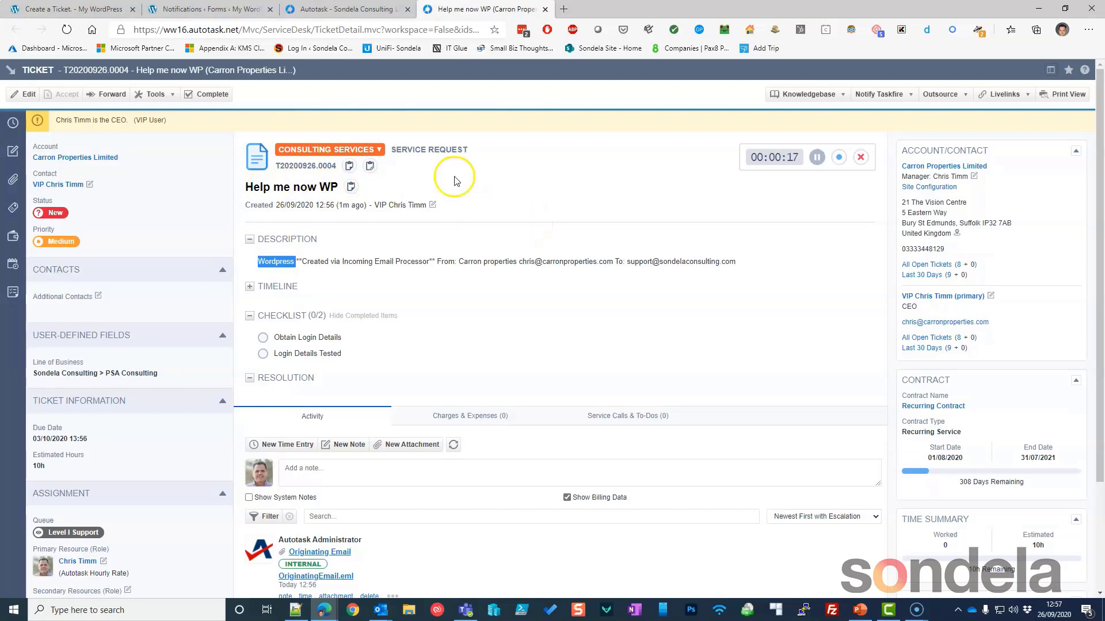
click(230, 9)
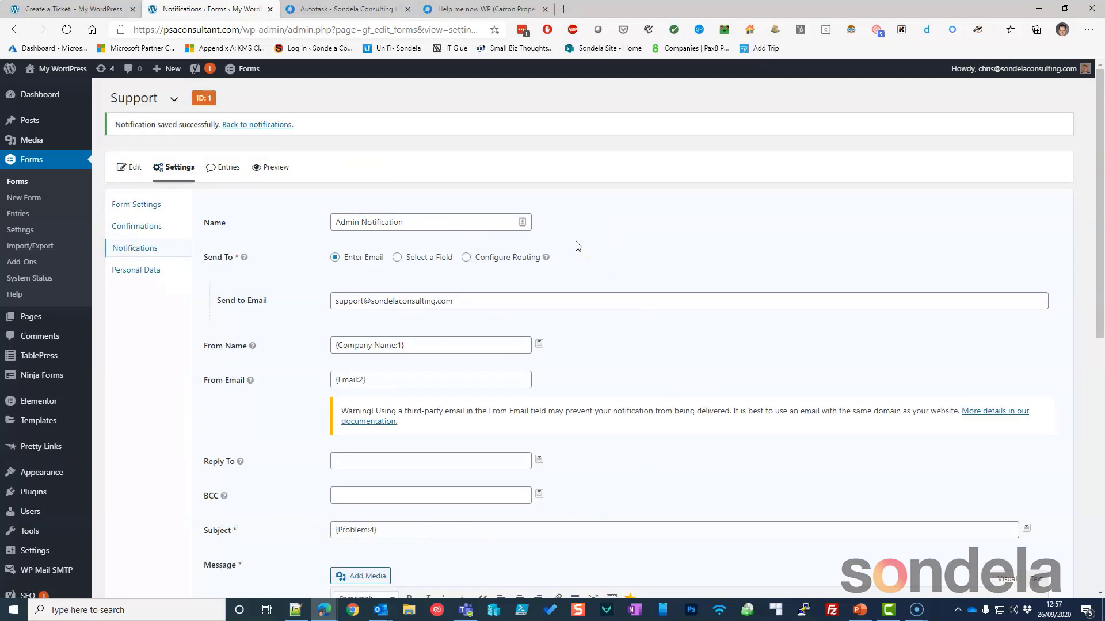
click(28, 598)
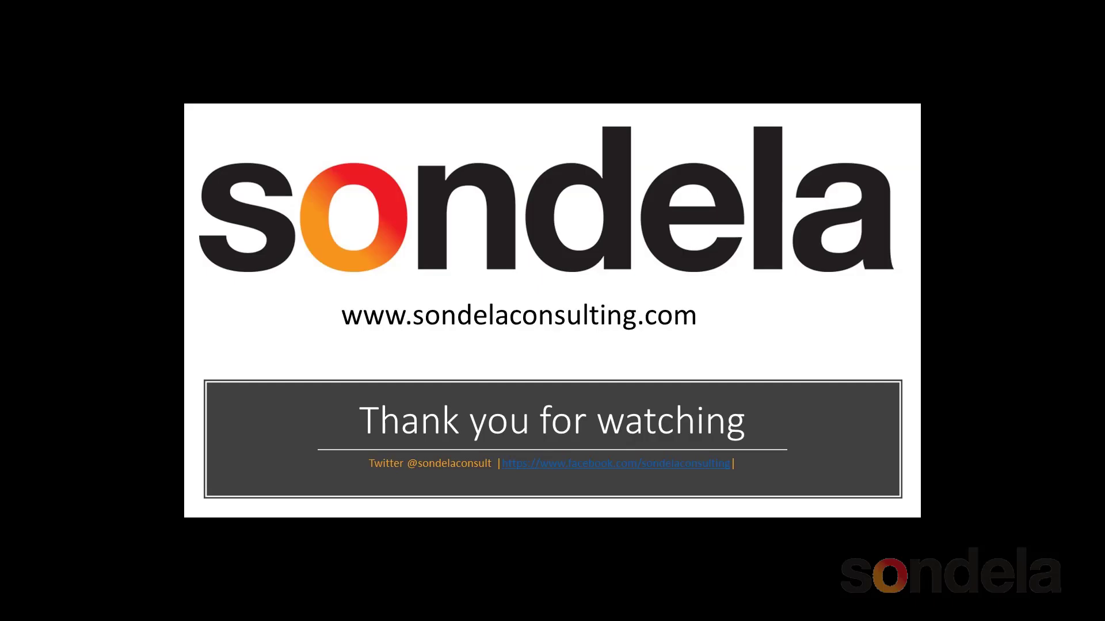